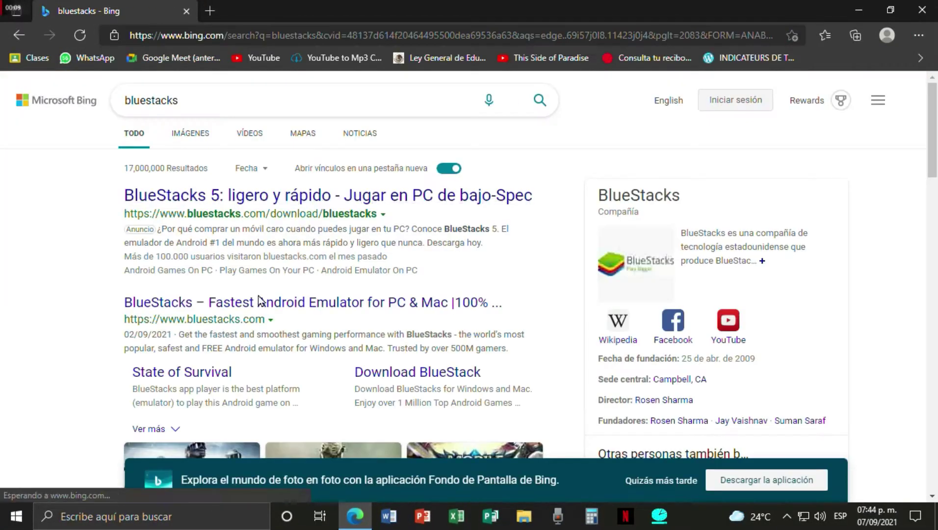
- Open bluestacks.com from the Bing results and download the BlueStacks 5 installer
left_click(335, 193)
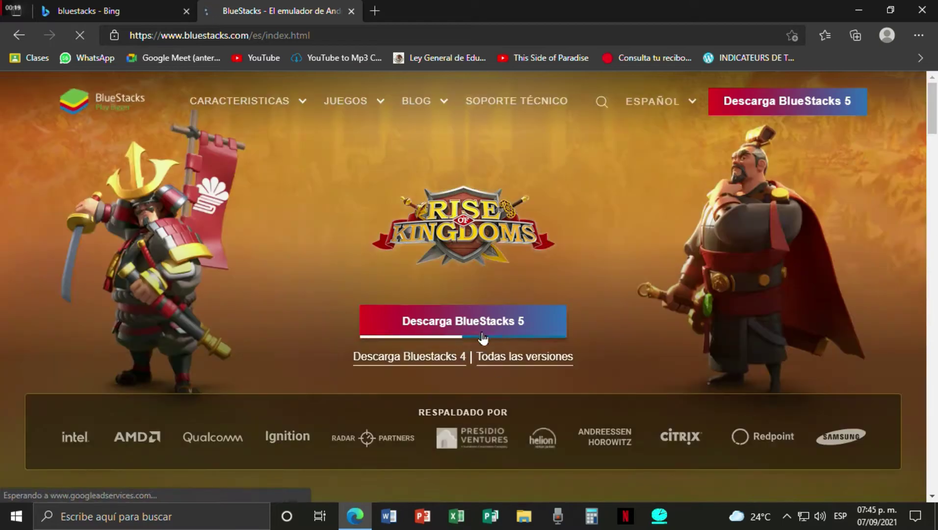
left_click(434, 322)
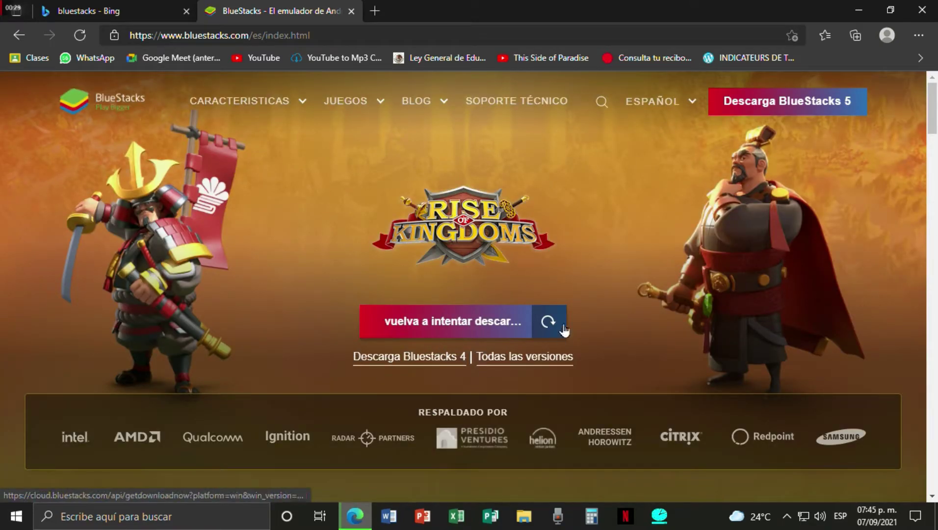
left_click(918, 36)
left_click(485, 7)
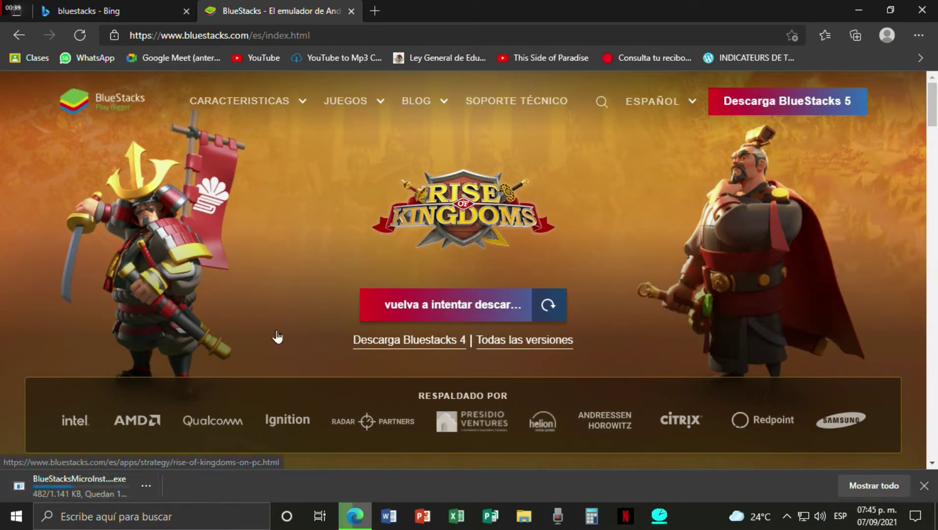
- Approve the BlueStacks installer, then open CapCut maximized and accept its terms of service
left_click(108, 484)
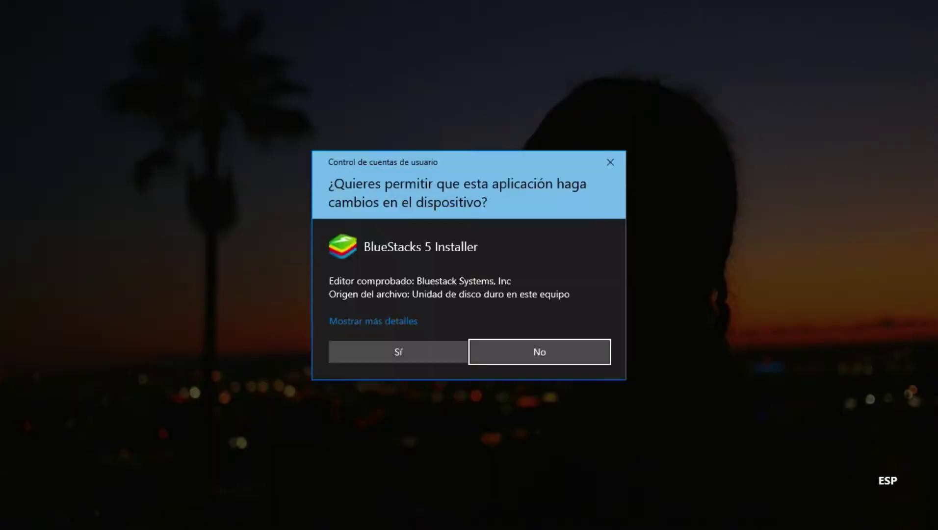
left_click(377, 349)
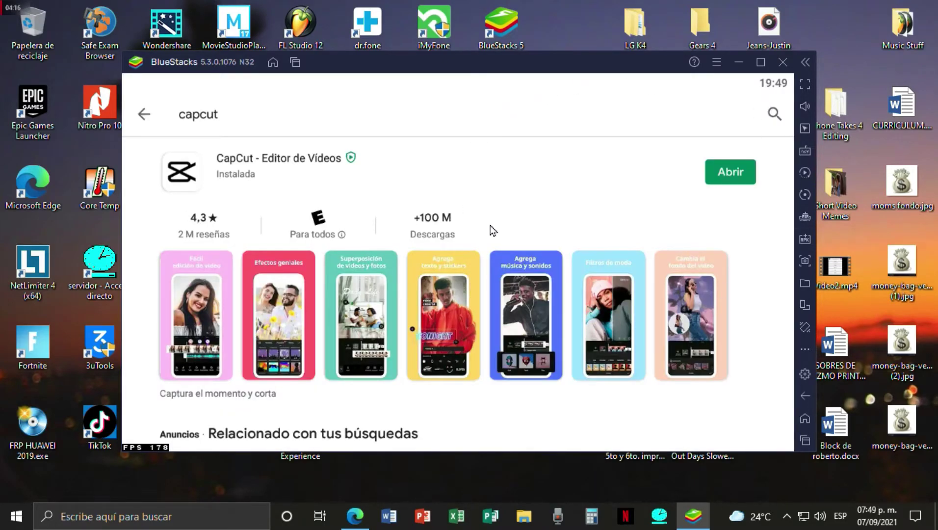
left_click(725, 175)
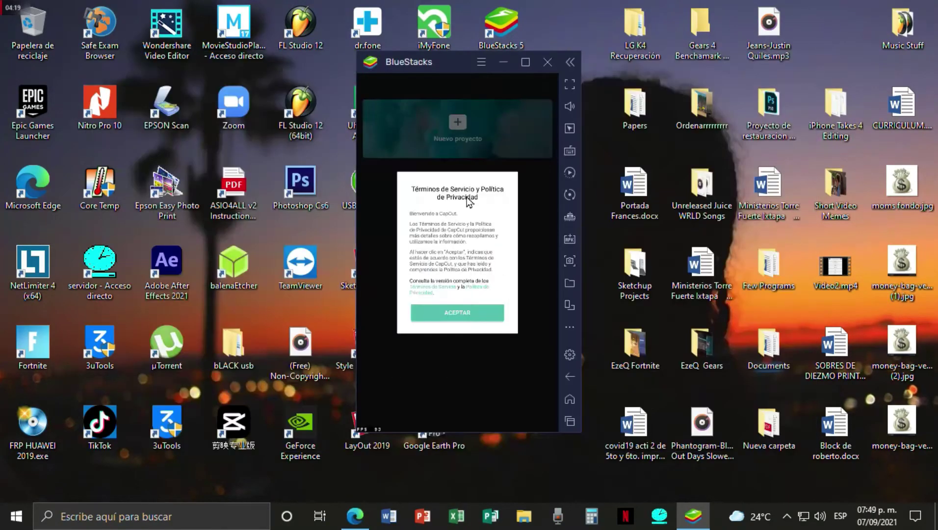
left_click(526, 61)
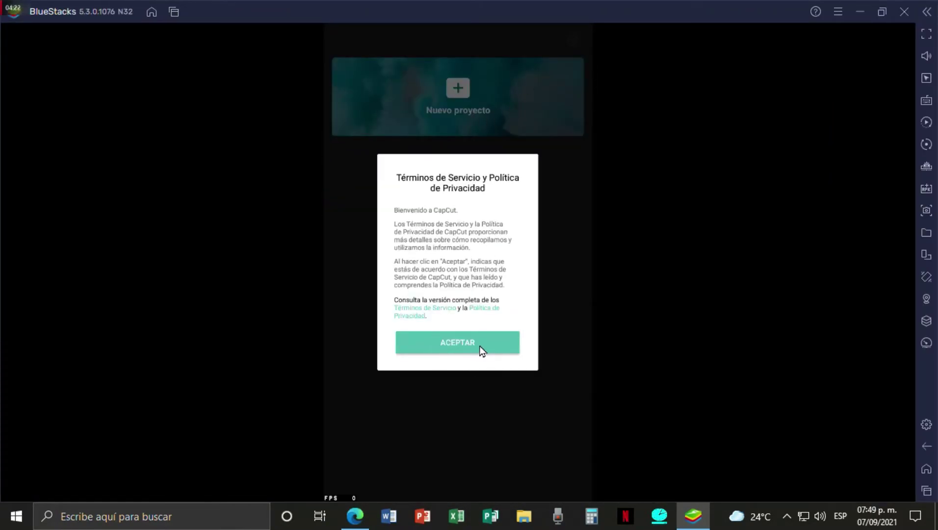
left_click(479, 344)
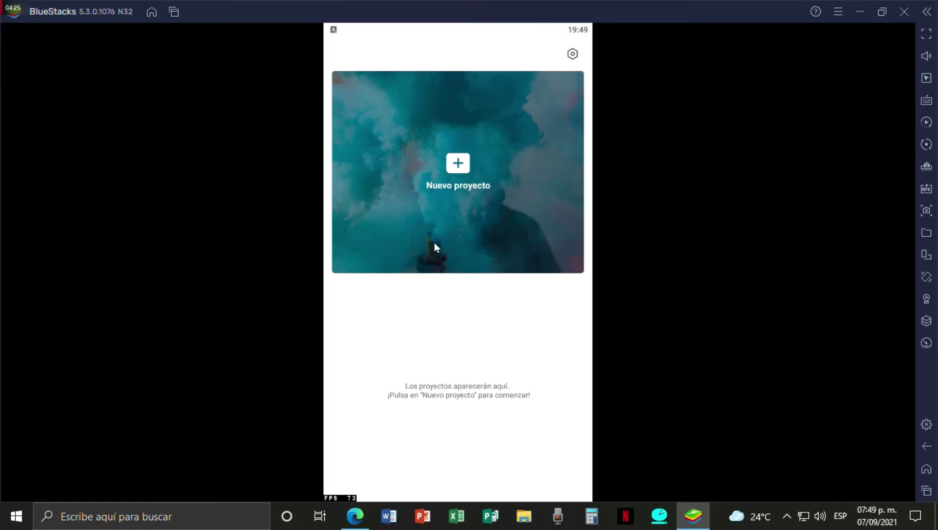
left_click(457, 164)
left_click(508, 310)
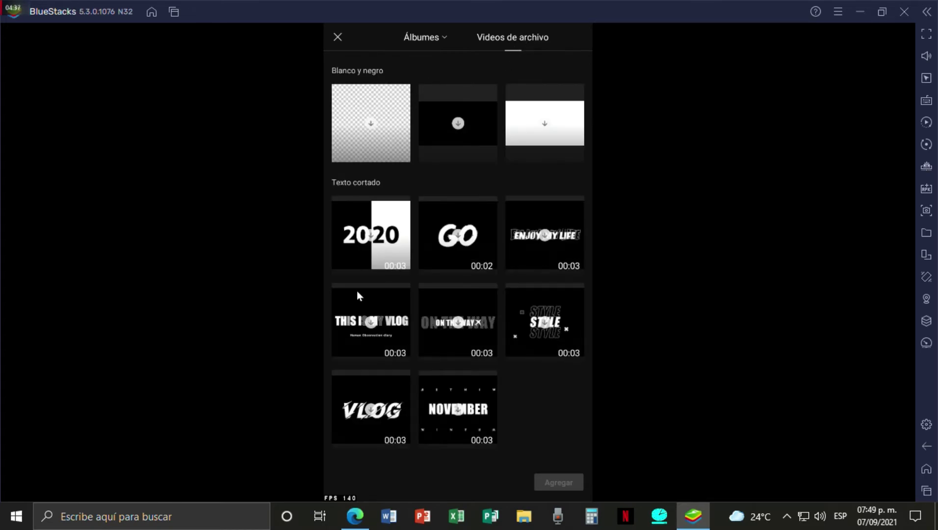
left_click(421, 37)
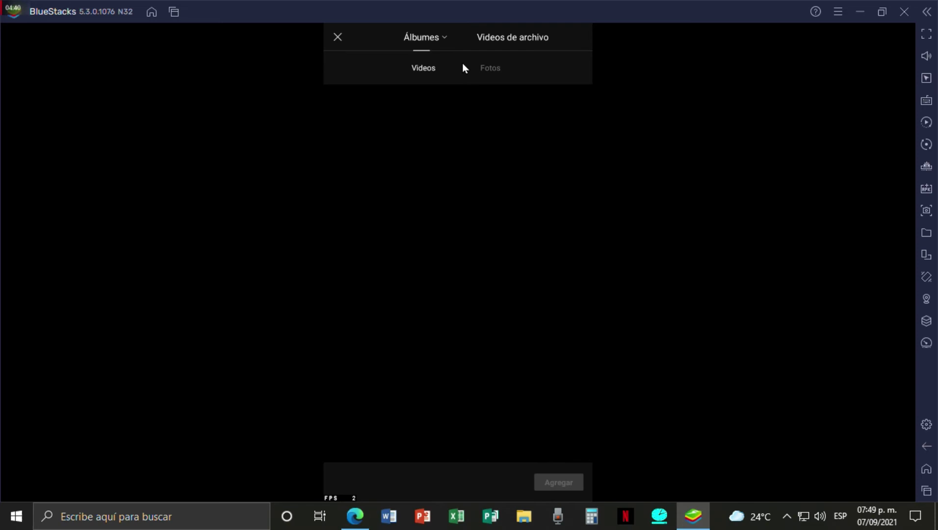
left_click(486, 67)
left_click(336, 37)
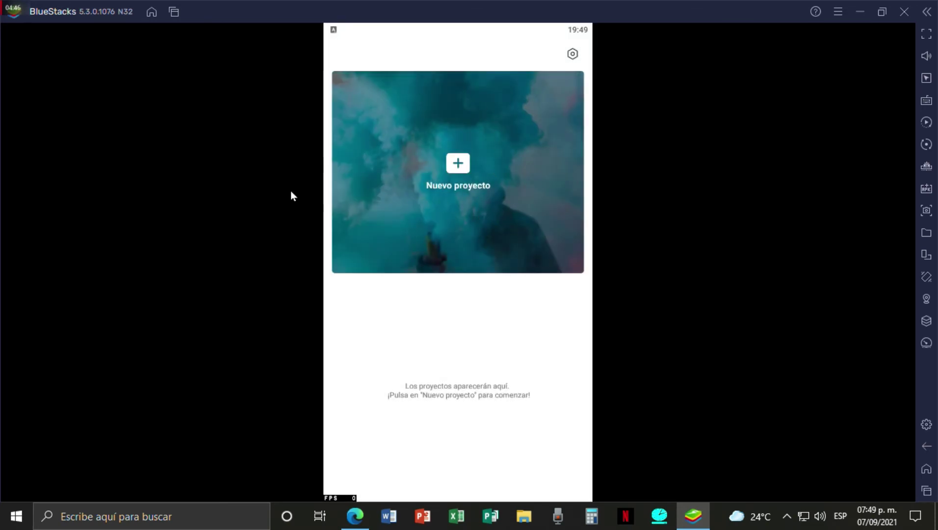